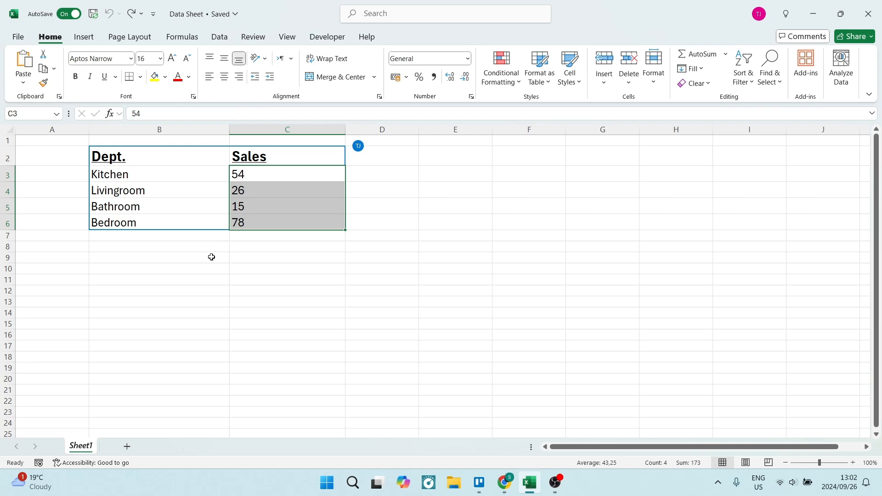
Select the four department sales values in C3:C6 starting from the Kitchen value.
click(208, 318)
click(247, 174)
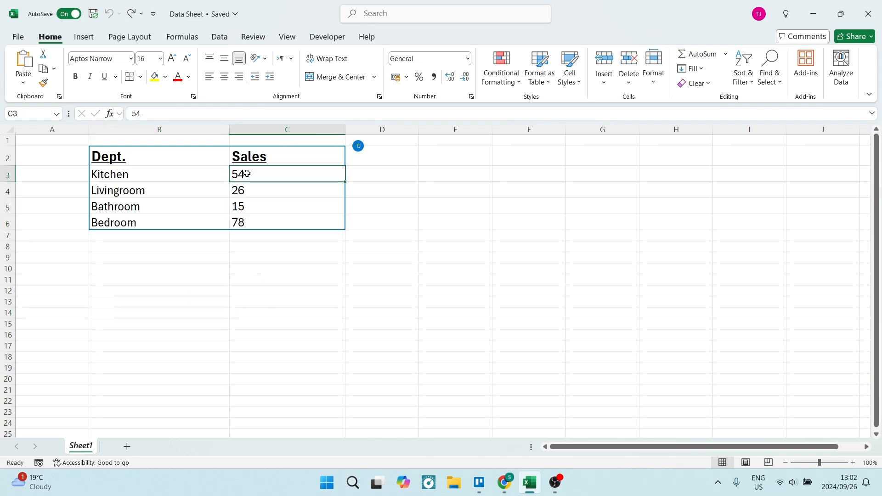
key(shift+Down)
key(shift+Down)
key(shift+Down)
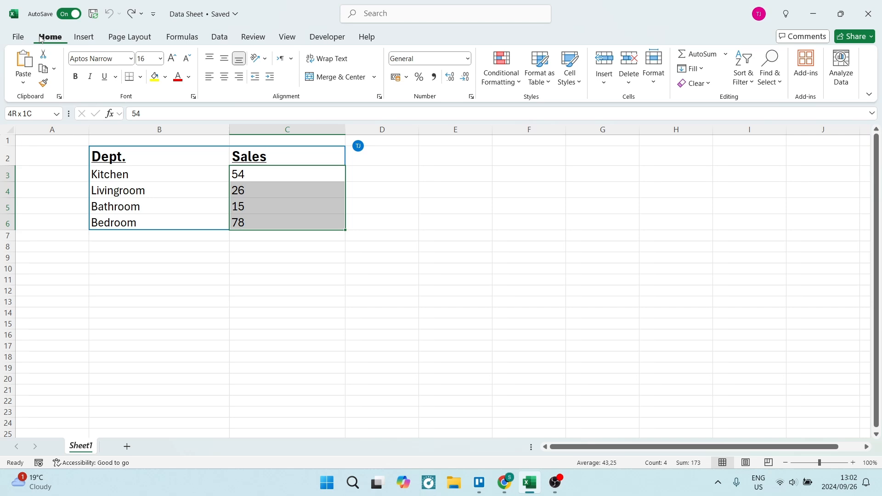
Create a new rule formatting only cells whose Cell Value is greater than 50.
click(504, 78)
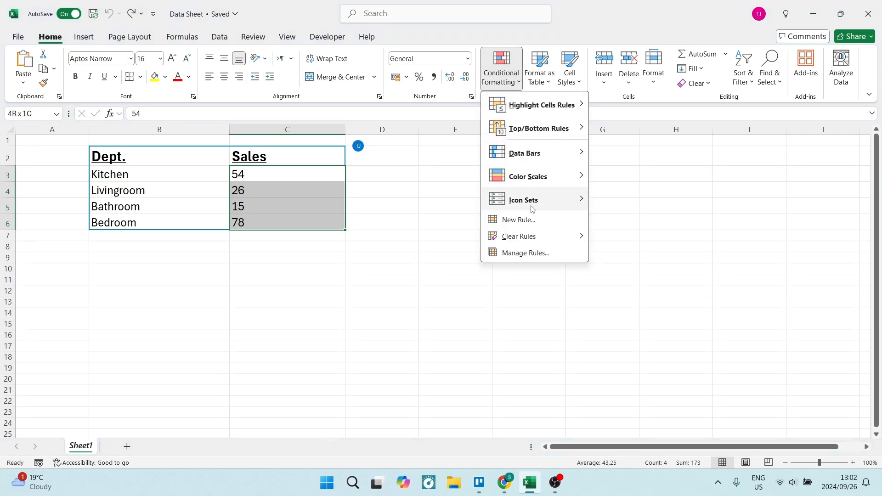
click(521, 221)
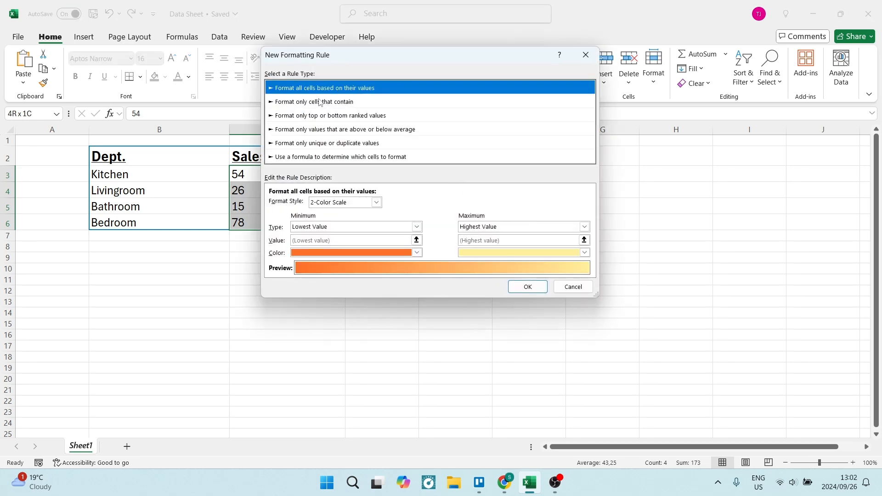
click(319, 104)
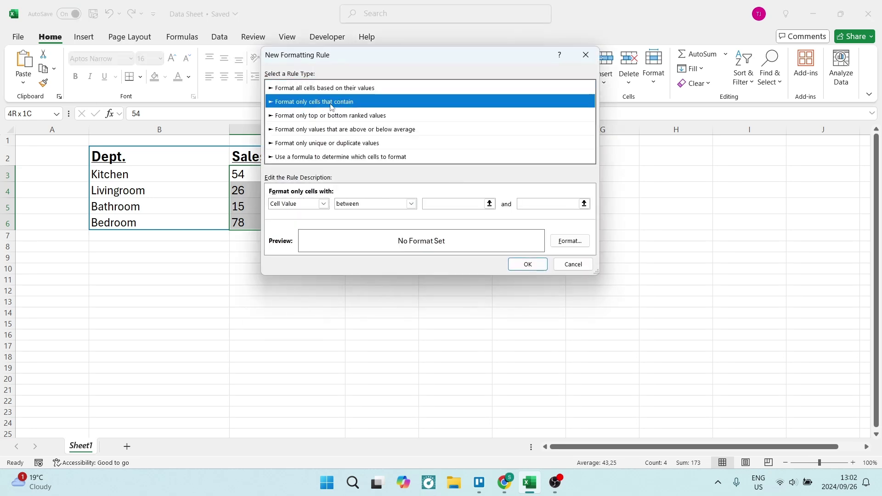
click(323, 204)
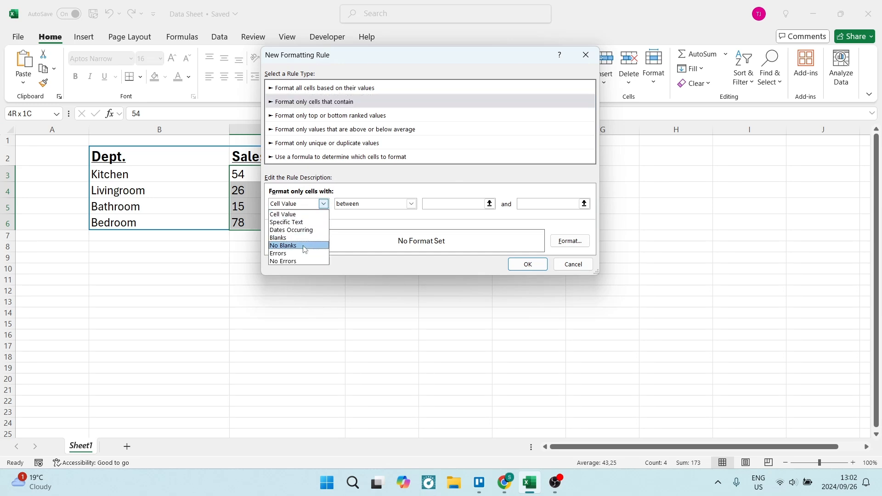
click(293, 214)
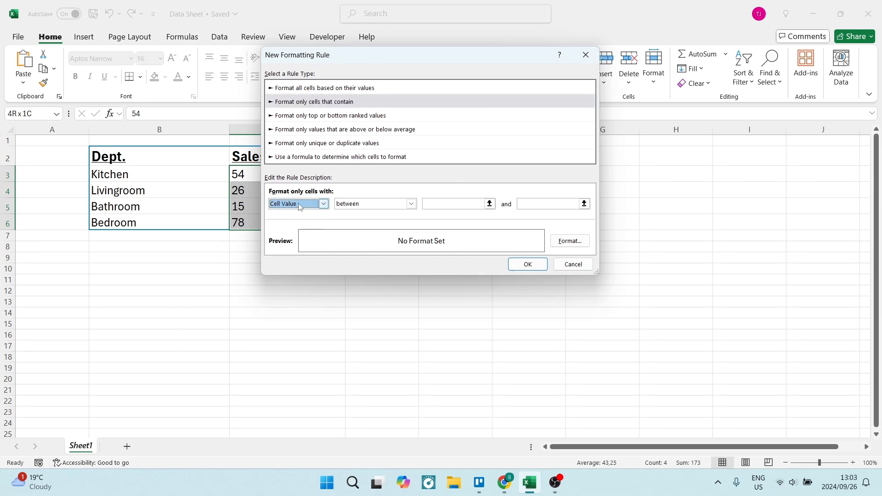
click(410, 204)
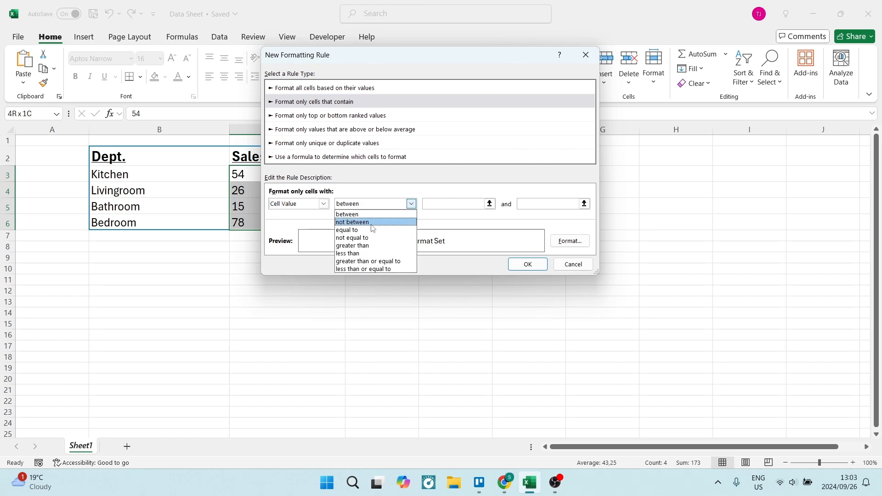
click(348, 247)
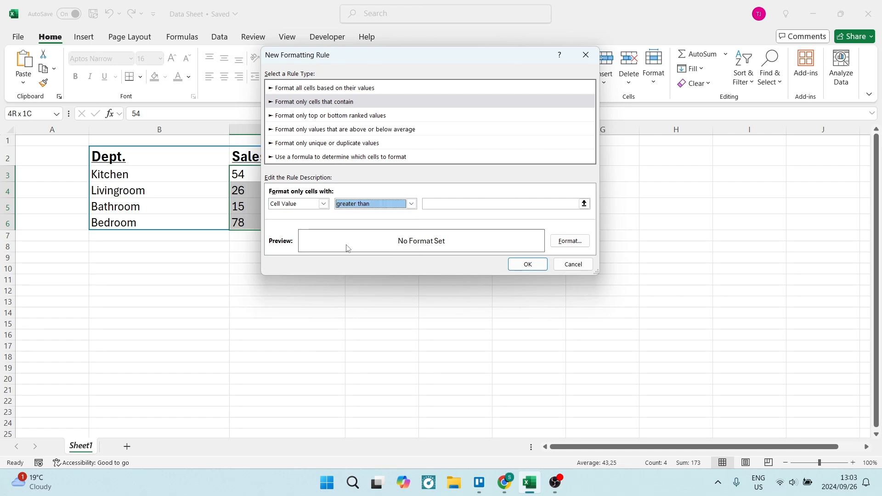
click(446, 205)
text(50)
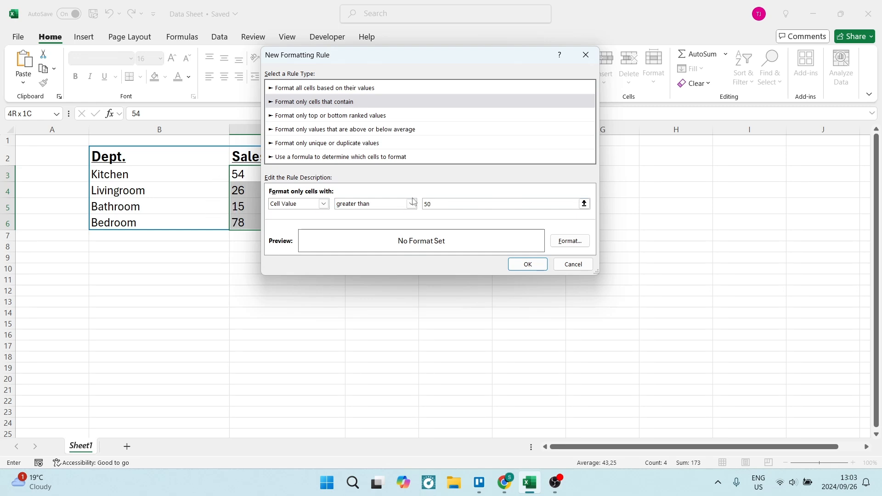
Give the greater-than-50 rule a blue font and apply it, colouring 54 and 78.
click(562, 241)
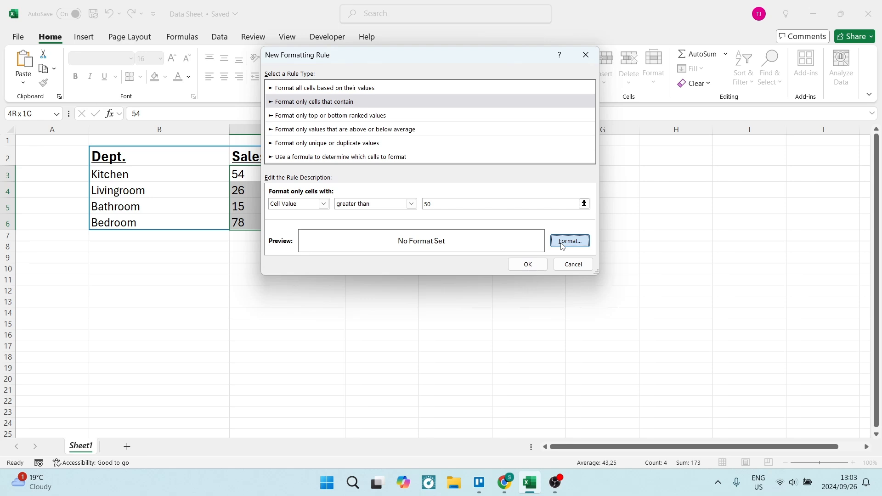
click(488, 129)
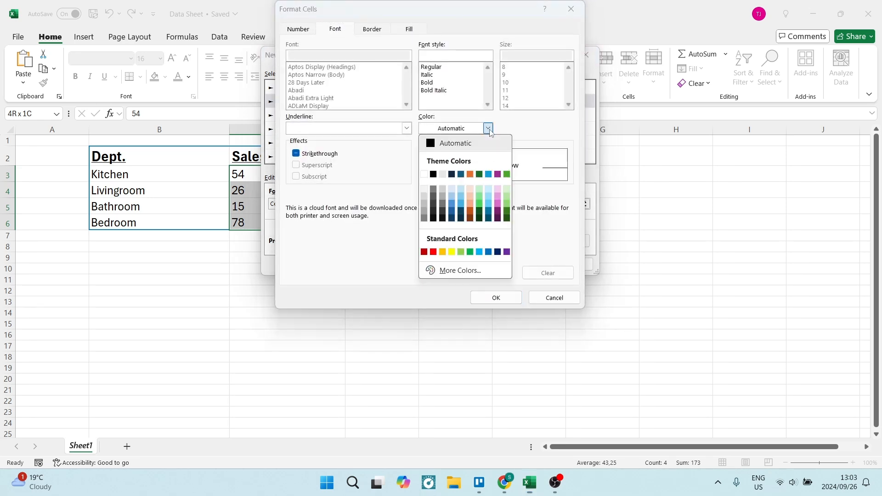
click(490, 175)
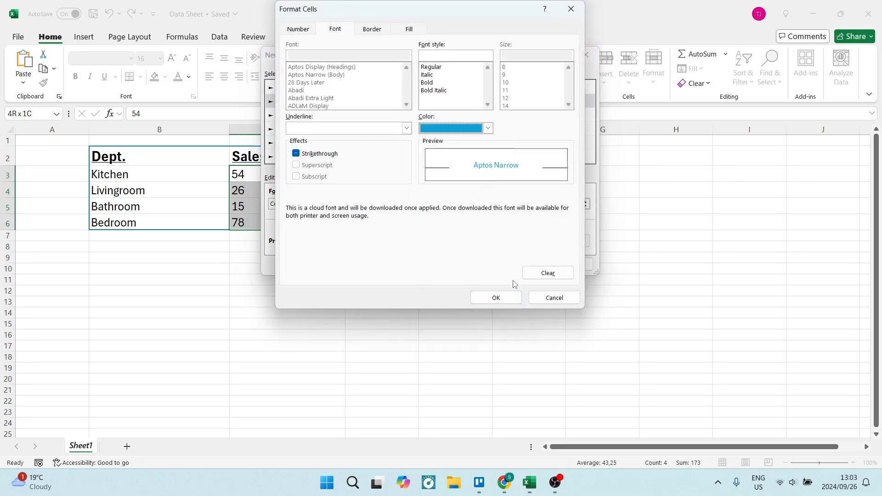
click(517, 300)
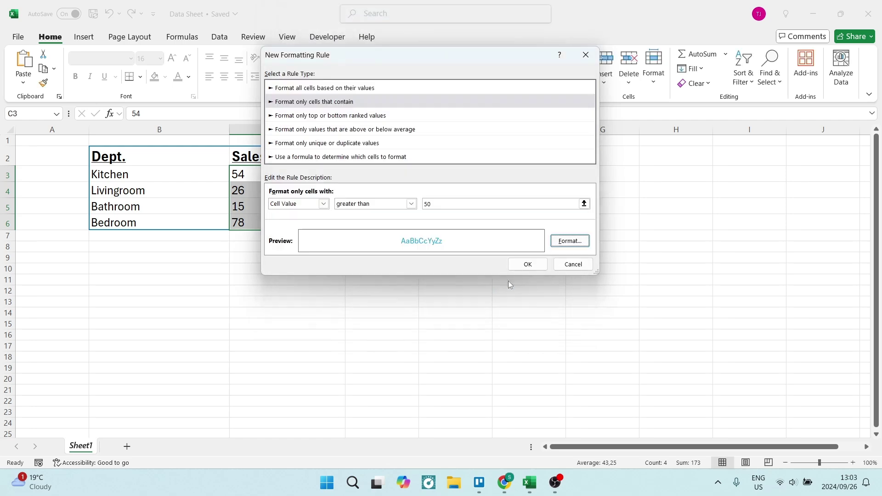
click(527, 265)
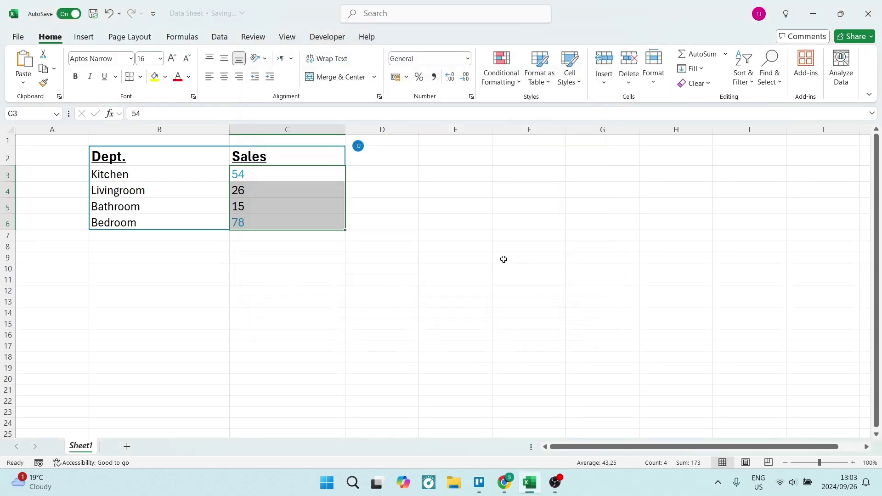
Create a second rule formatting only cells whose Cell Value is less than 49.
click(501, 73)
click(518, 220)
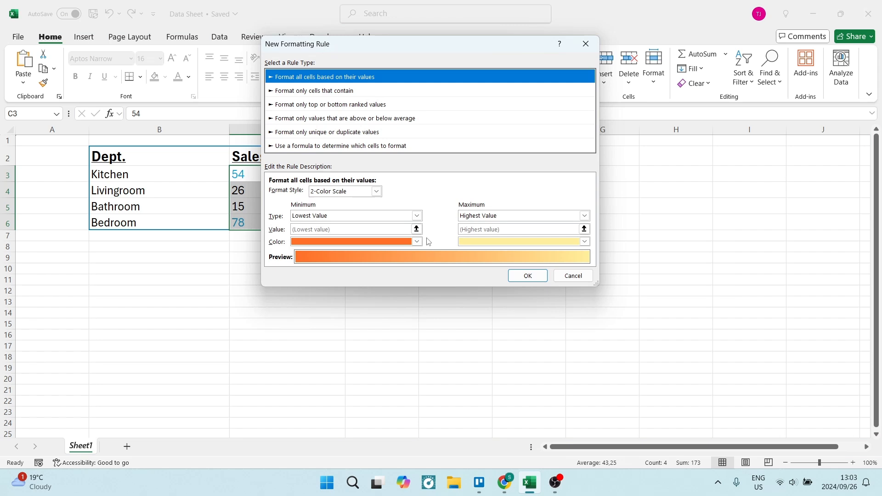
click(322, 91)
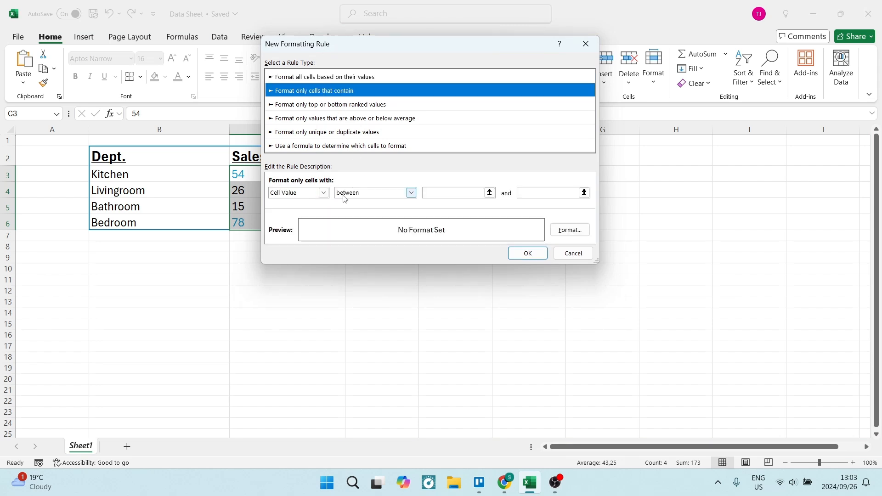
click(412, 193)
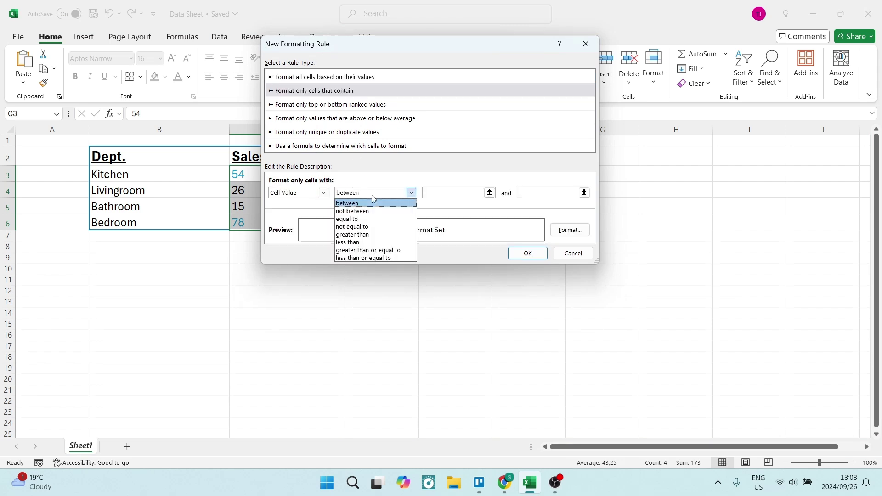
click(373, 242)
click(509, 193)
text(49)
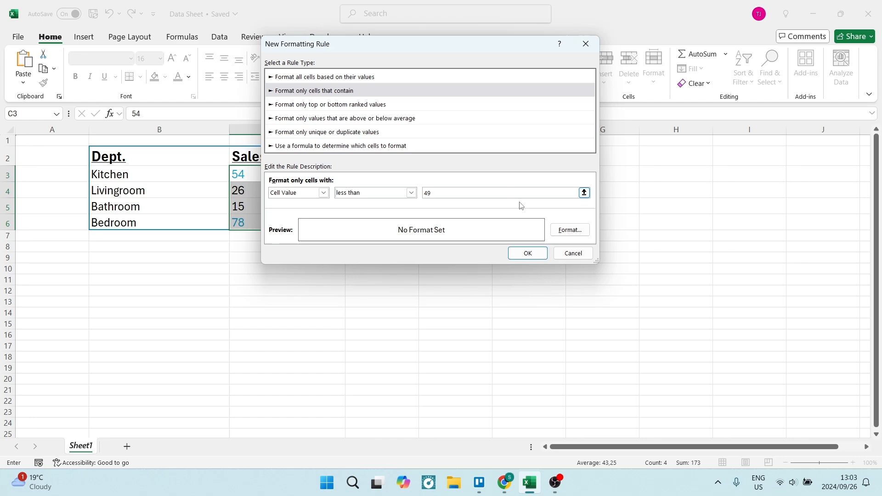
Give the less-than-49 rule a purple font and apply it, colouring 26 and 15.
click(559, 230)
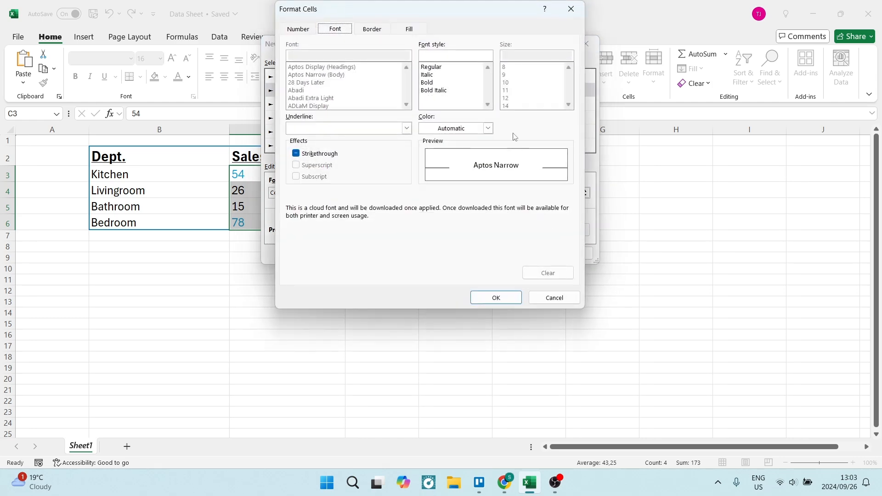
click(487, 128)
click(499, 175)
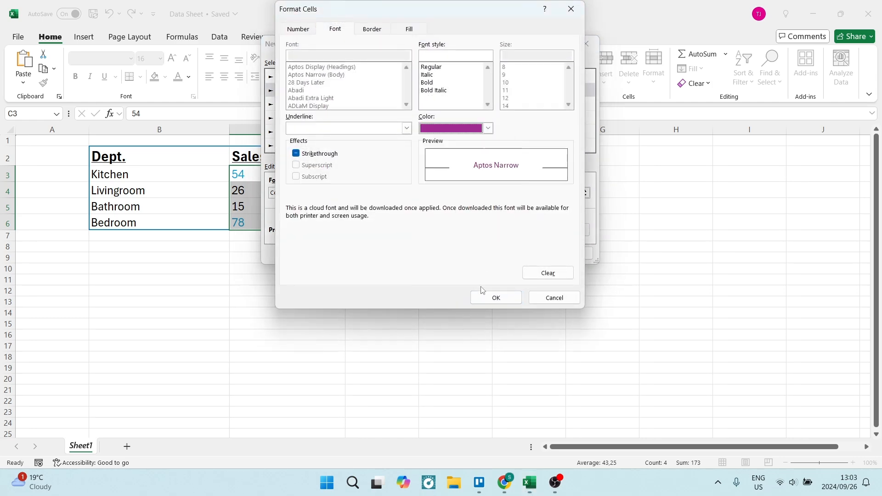
click(485, 300)
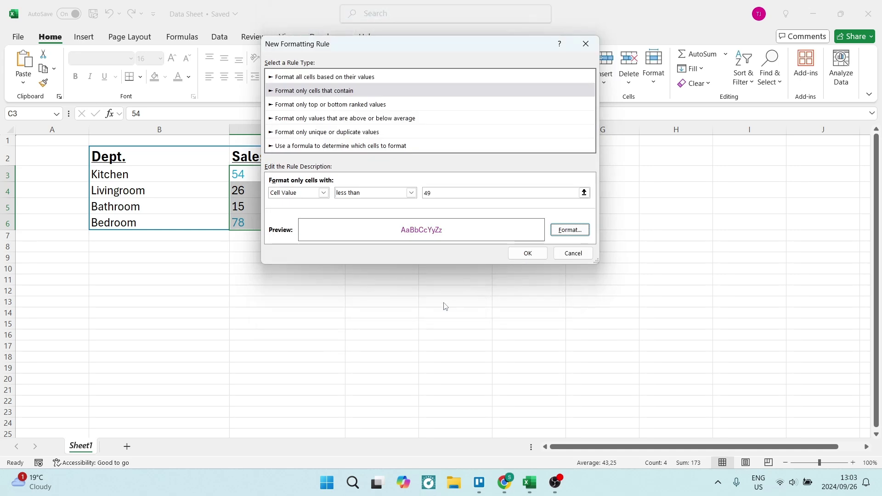
click(527, 253)
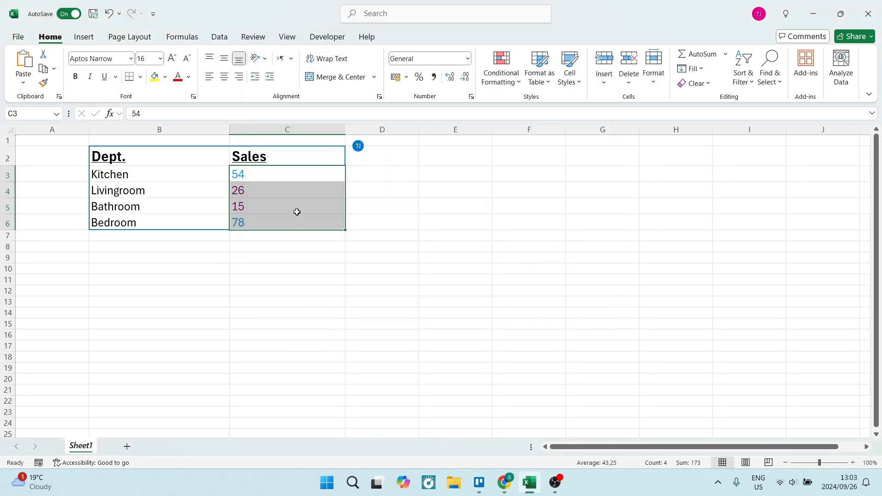